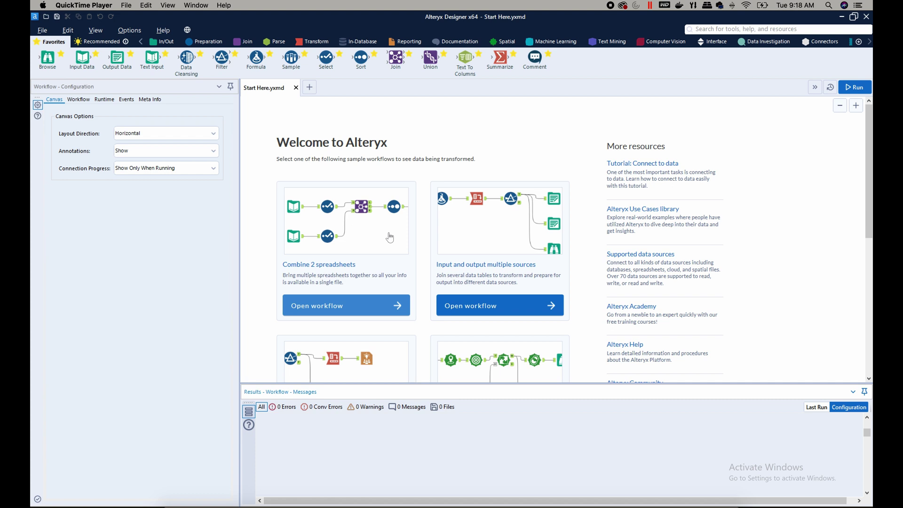
# Start a new blank workflow and drop an Input Data tool from Favorites onto its canvas.
pyautogui.click(311, 87)
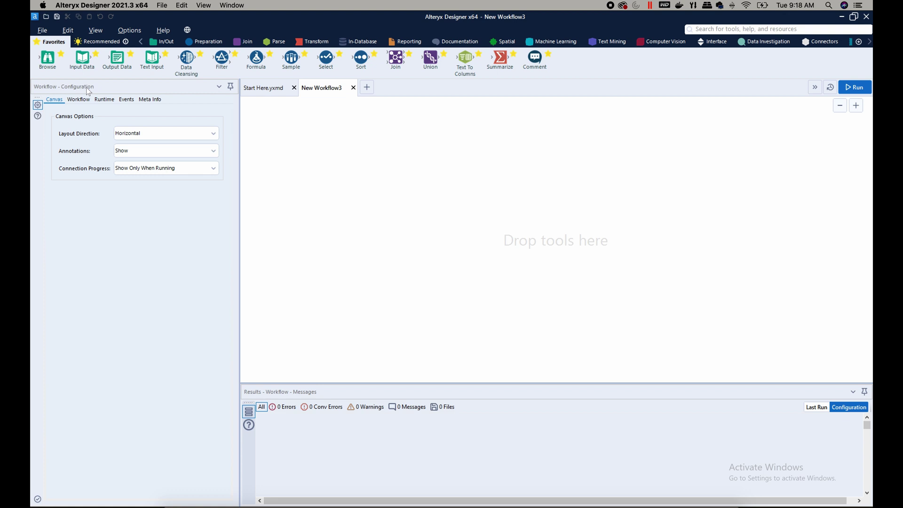
pyautogui.moveTo(83, 57); pyautogui.dragTo(326, 209)
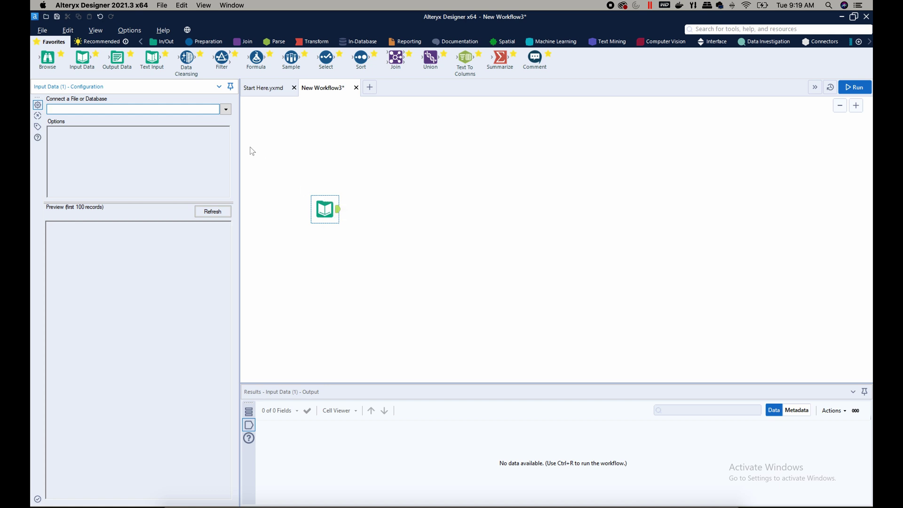
# Show the Data sources list from Connect a File or Database and browse the available connectors.
pyautogui.click(226, 109)
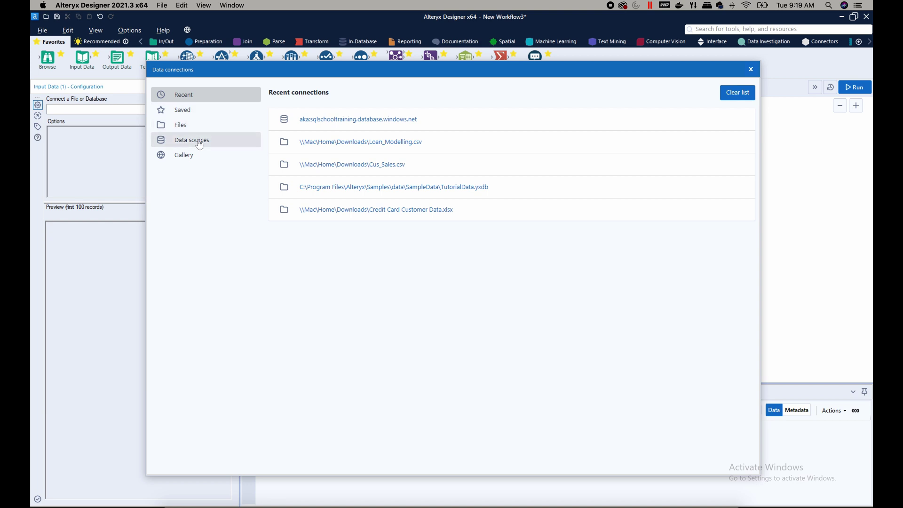
pyautogui.click(200, 144)
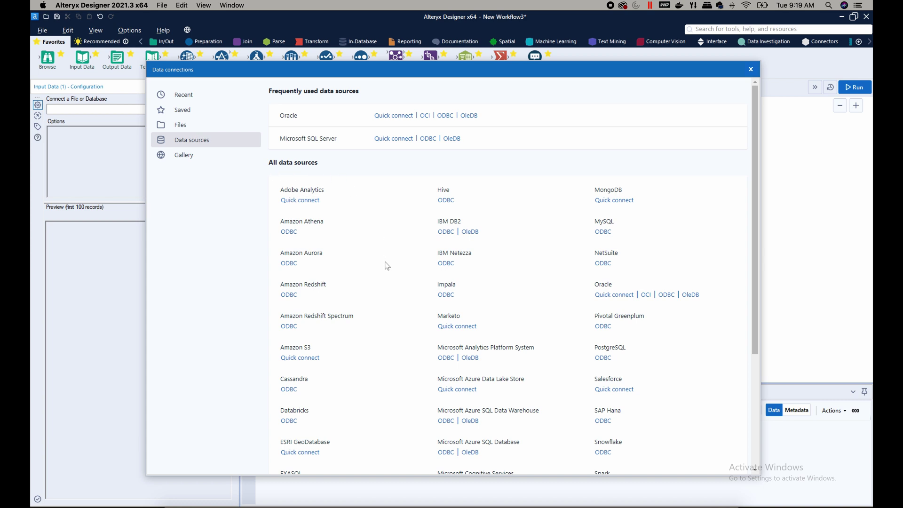
pyautogui.scroll(-3, 386, 262)
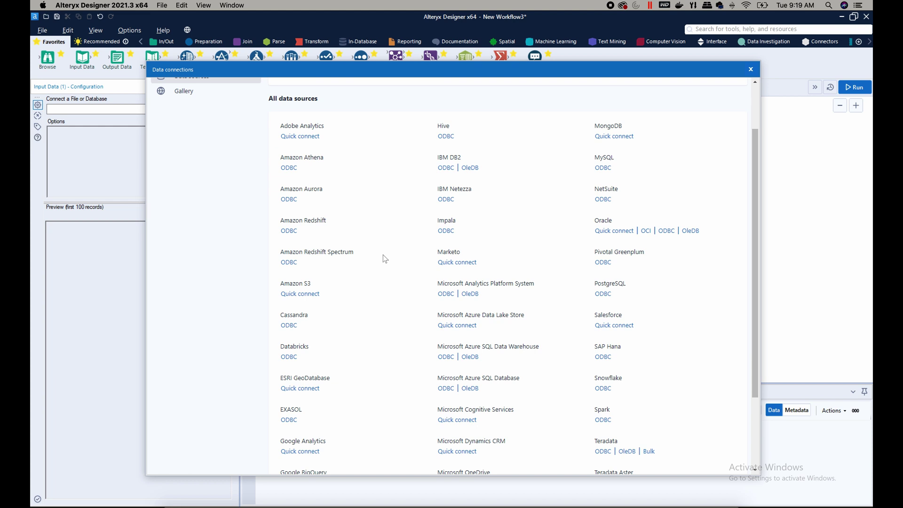
pyautogui.scroll(-5, 385, 258)
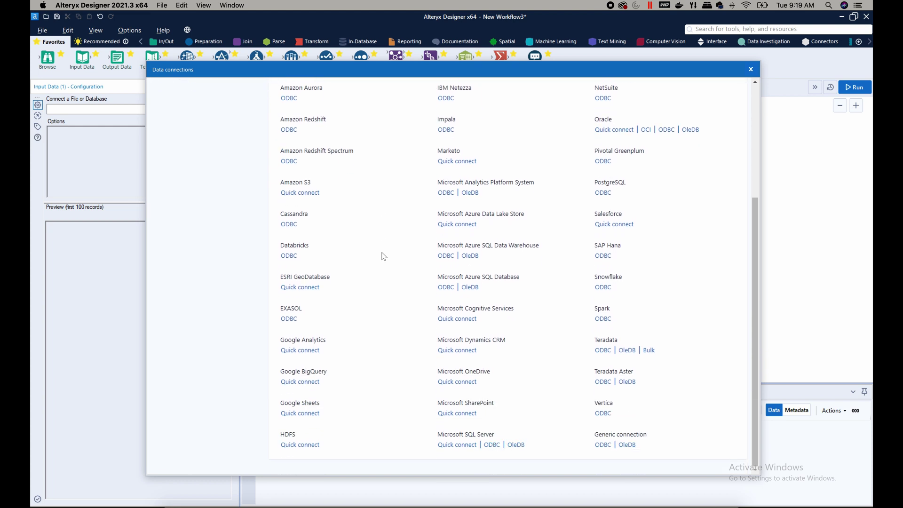
pyautogui.scroll(8, 383, 256)
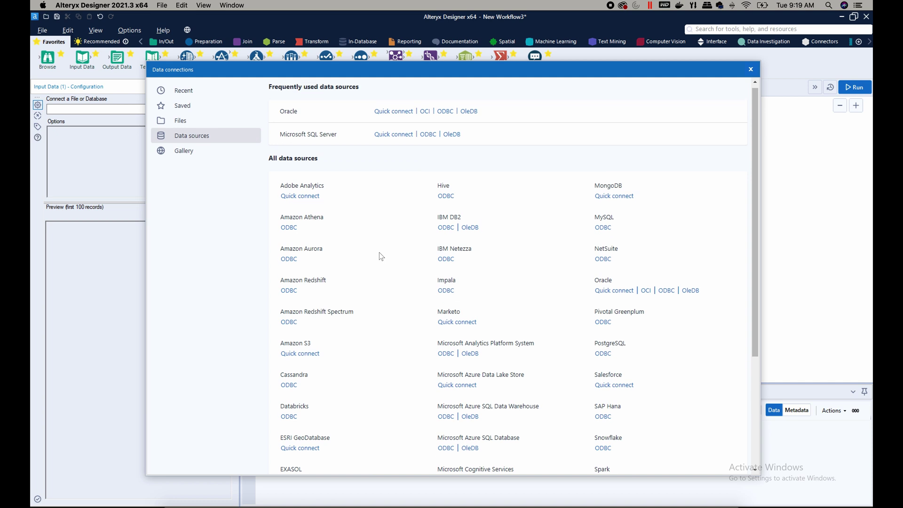
pyautogui.scroll(-1, 378, 256)
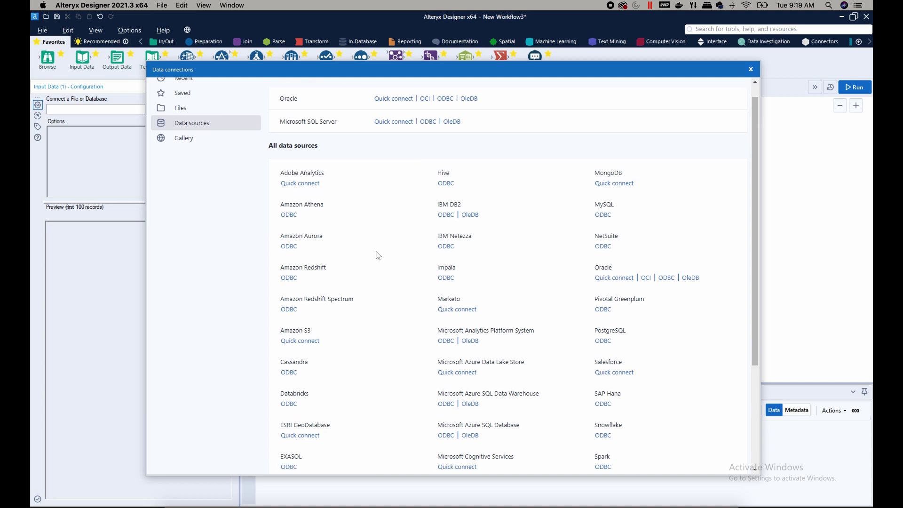
pyautogui.scroll(-5, 377, 254)
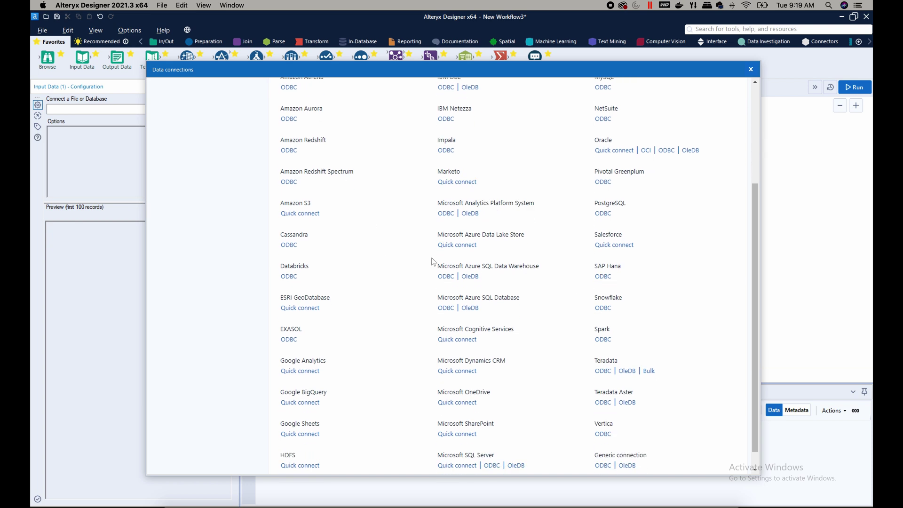
pyautogui.scroll(3, 378, 270)
pyautogui.scroll(4, 379, 276)
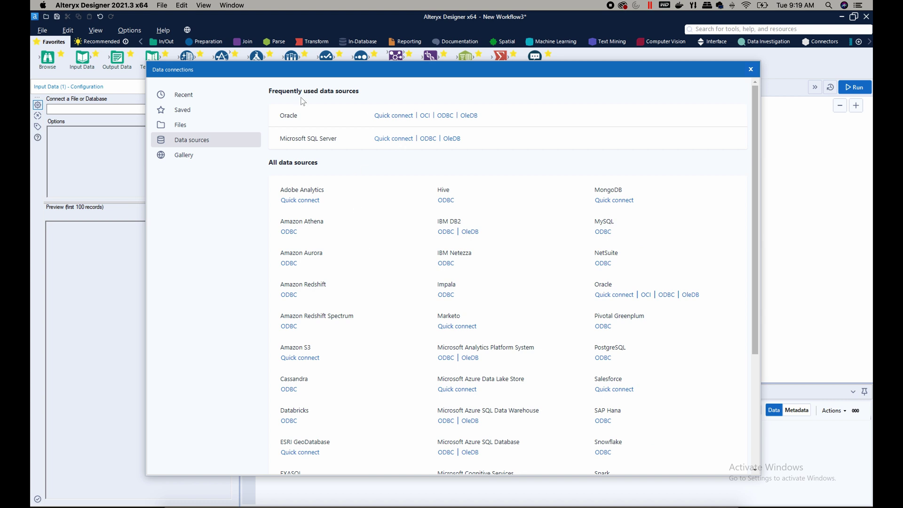
# Quick-connect to Microsoft SQL Server using the saved sqlschooltraining.database.windows.net connection name.
pyautogui.click(385, 139)
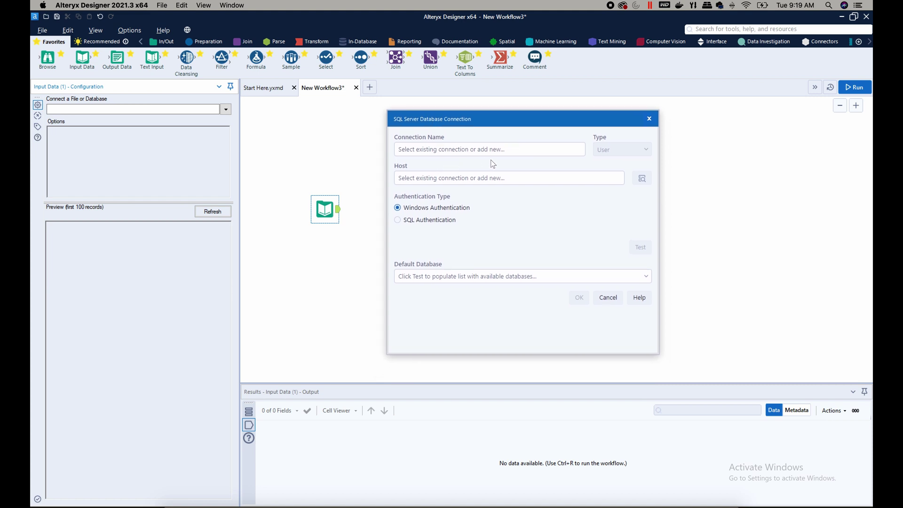
pyautogui.click(518, 151)
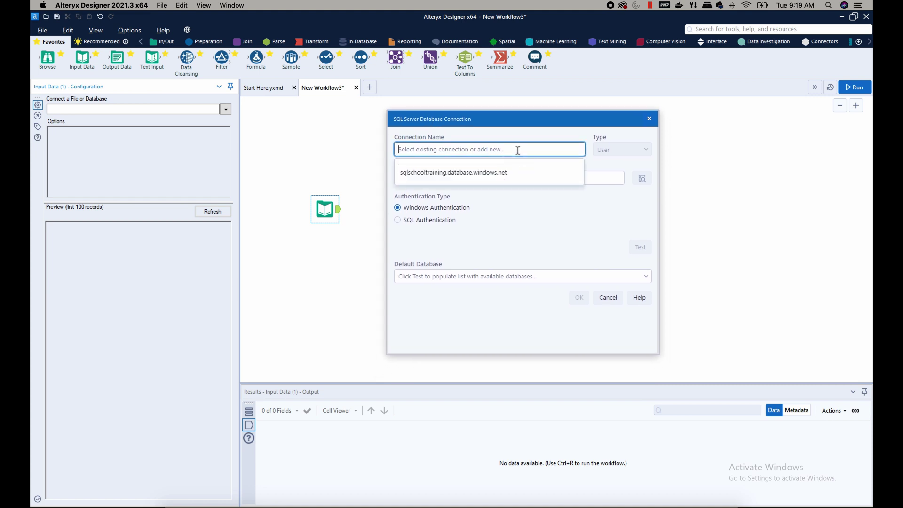
pyautogui.click(500, 177)
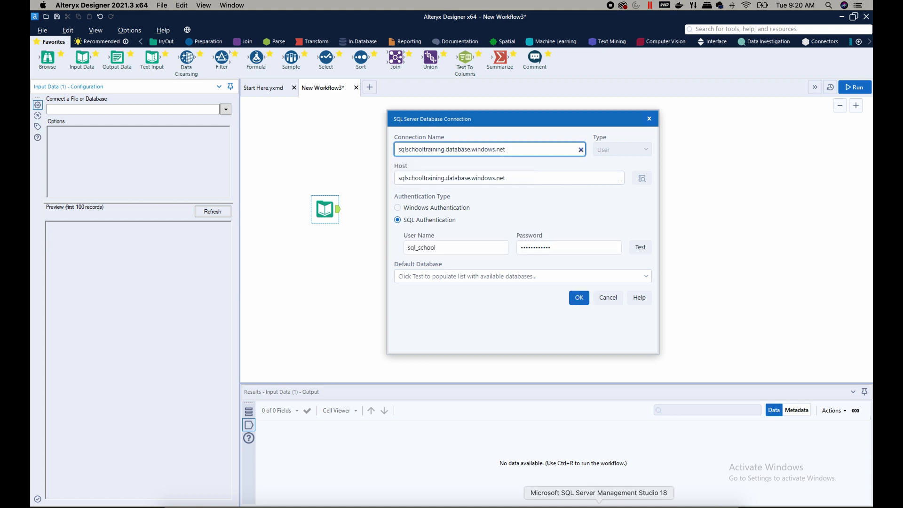
pyautogui.click(599, 504)
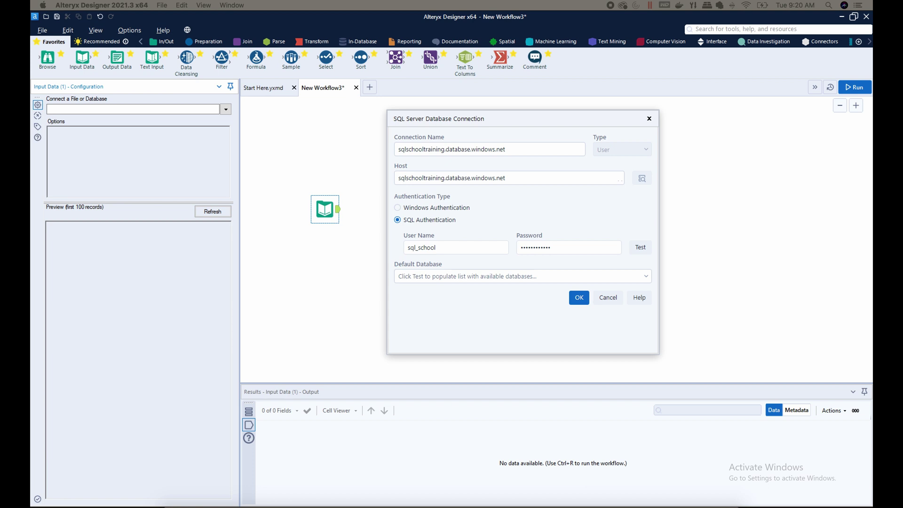
# Clear the LocalHost value from the connection's Host field.
pyautogui.moveTo(749, 112); pyautogui.dragTo(717, 136)
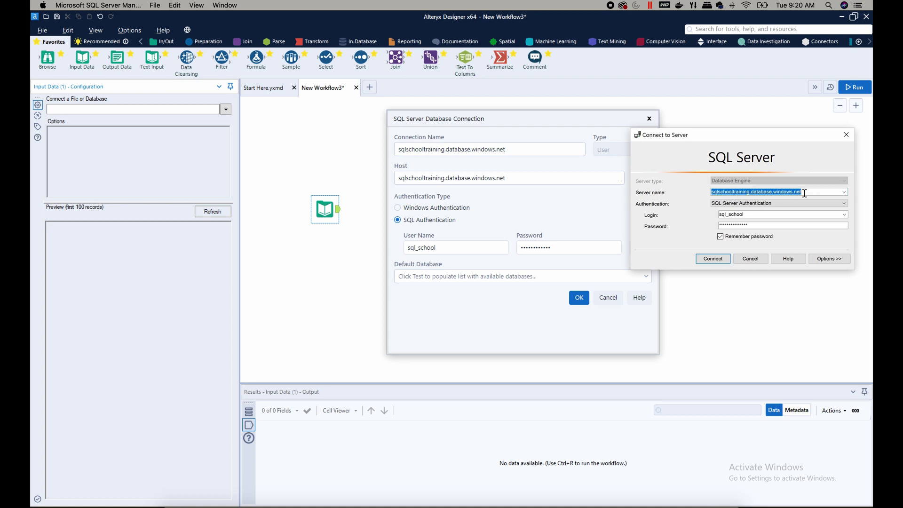
pyautogui.click(512, 177)
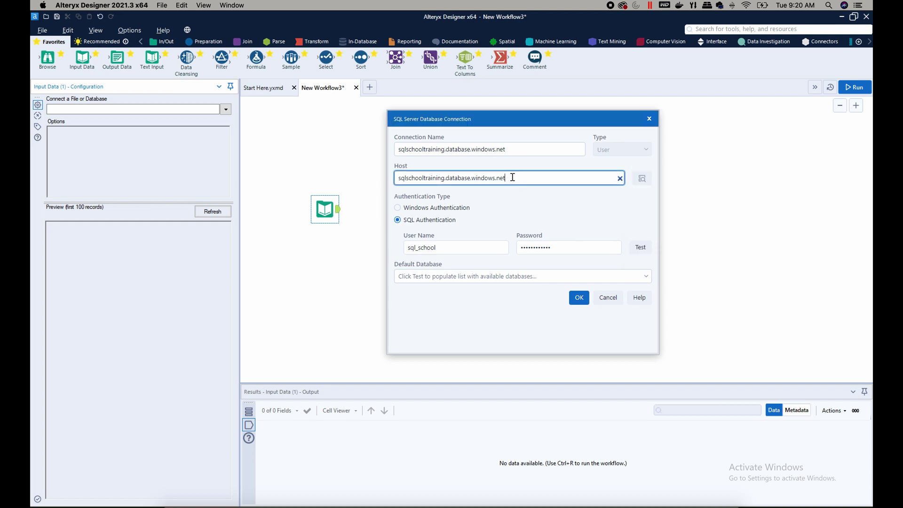
pyautogui.moveTo(512, 177); pyautogui.dragTo(375, 181)
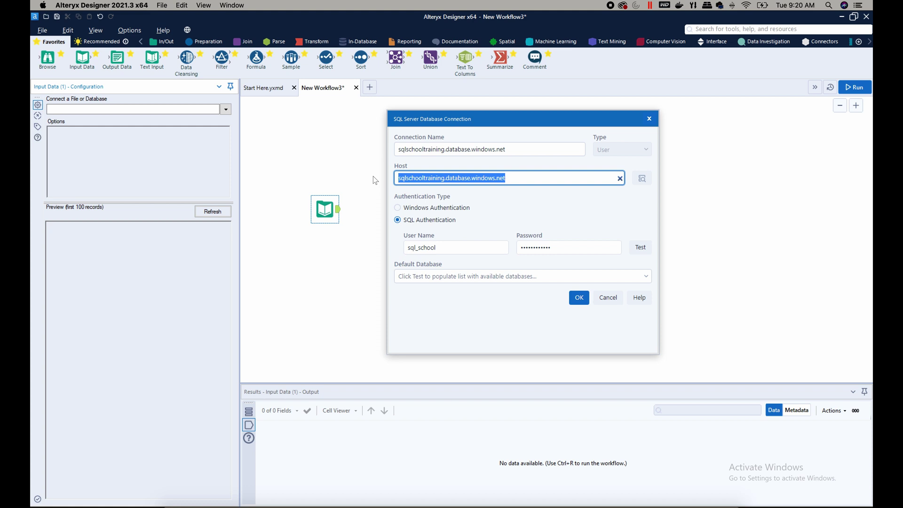
pyautogui.write('Local')
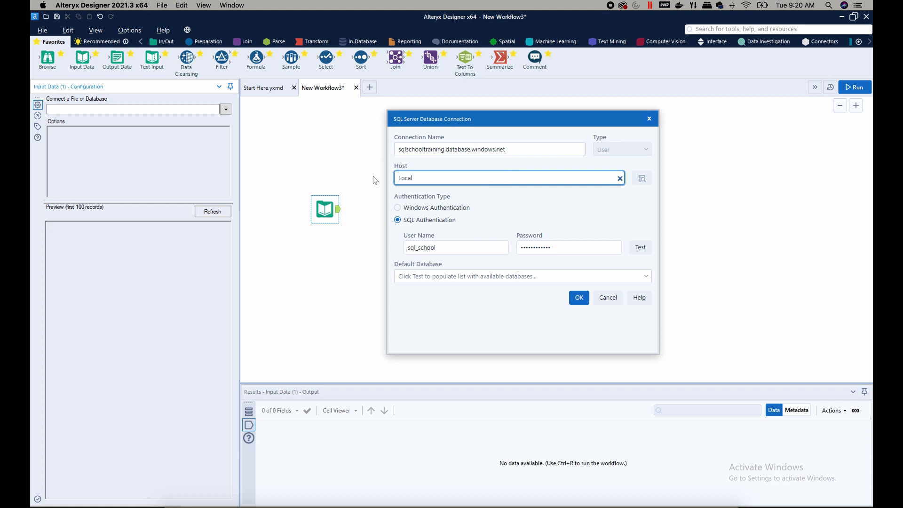
pyautogui.write('Host')
pyautogui.moveTo(433, 176); pyautogui.dragTo(396, 178)
pyautogui.press('BackSpace')
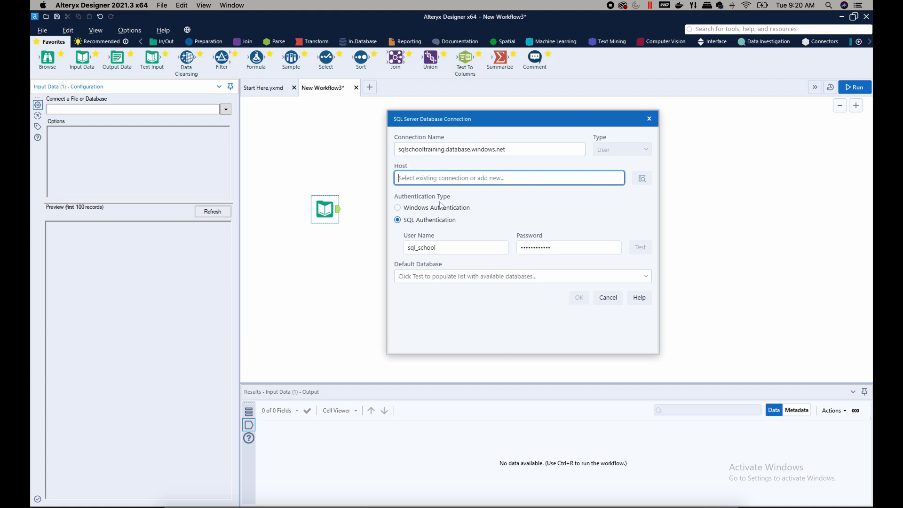
# Copy the server name from SSMS and paste sqlschooltraining.database.windows.net into Host.
pyautogui.click(599, 506)
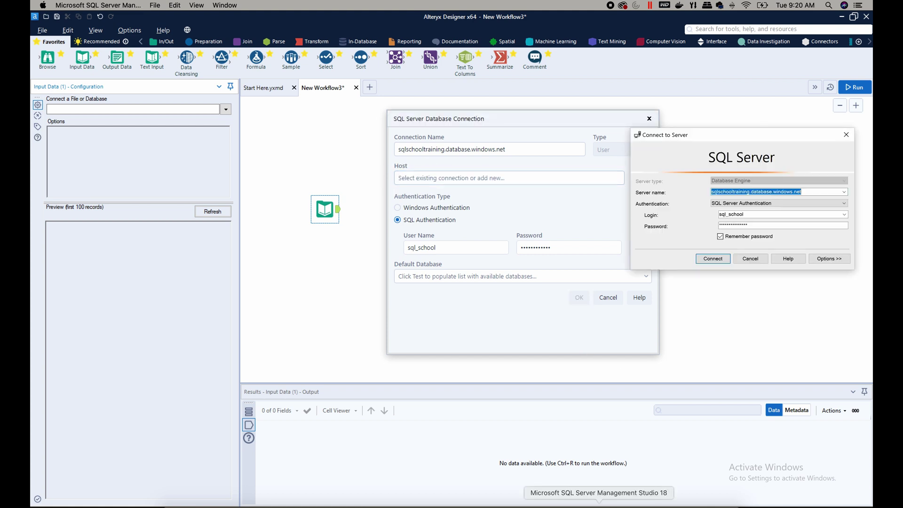
pyautogui.click(807, 191)
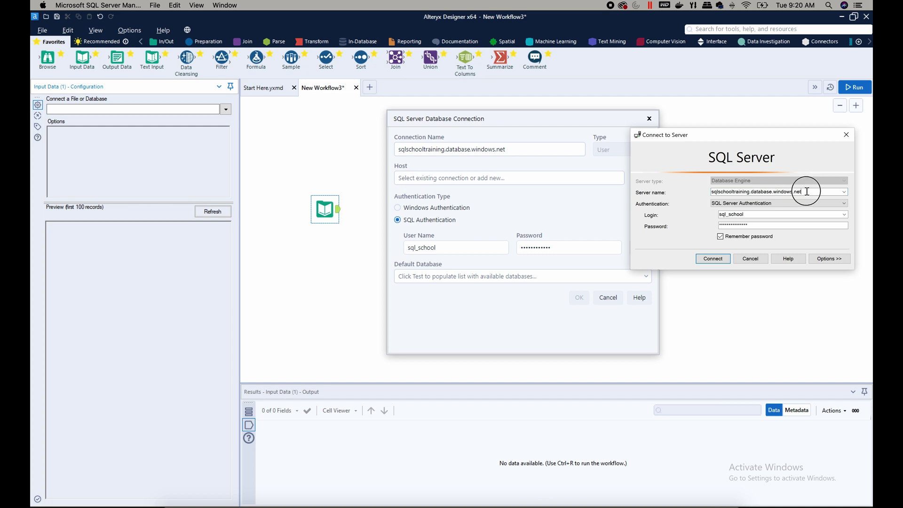
pyautogui.moveTo(807, 191); pyautogui.dragTo(711, 192)
pyautogui.press('super+c')
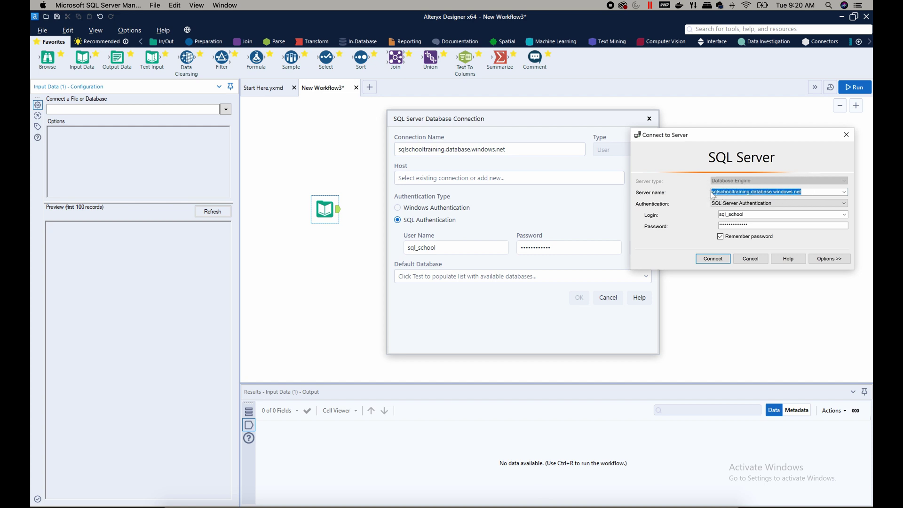
pyautogui.click(472, 179)
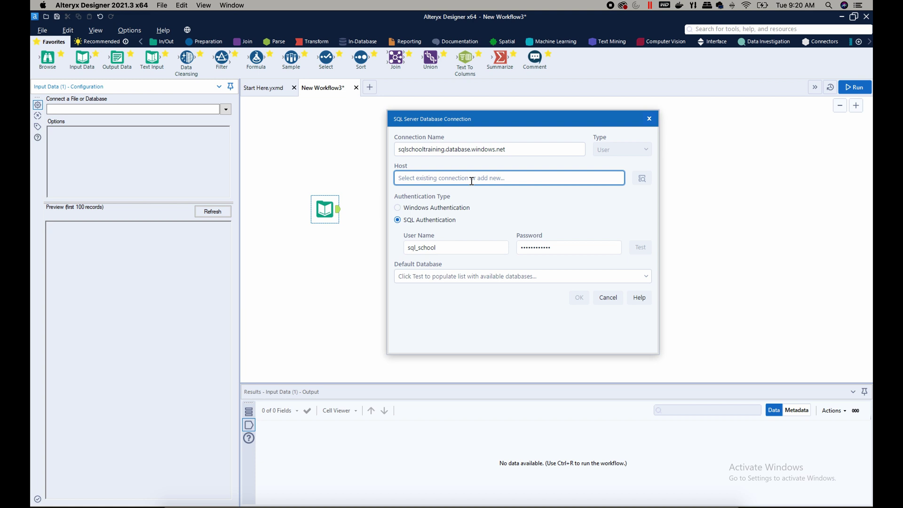
pyautogui.press('super+v')
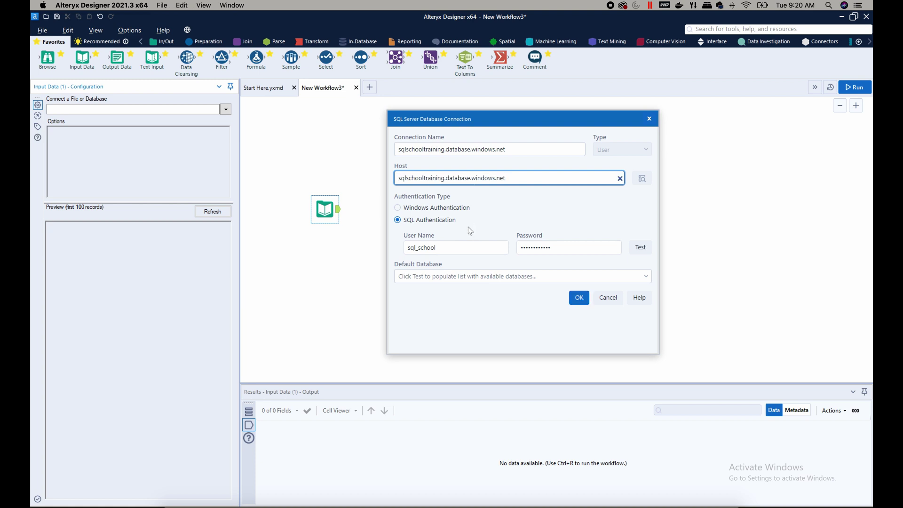
pyautogui.click(505, 210)
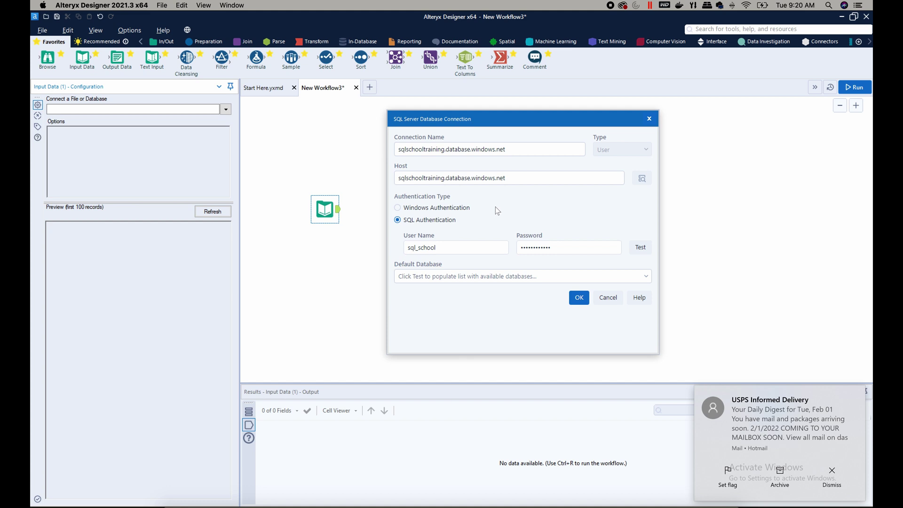
# Check the User Name entry and confirm the SQL Server connection settings with OK.
pyautogui.click(831, 472)
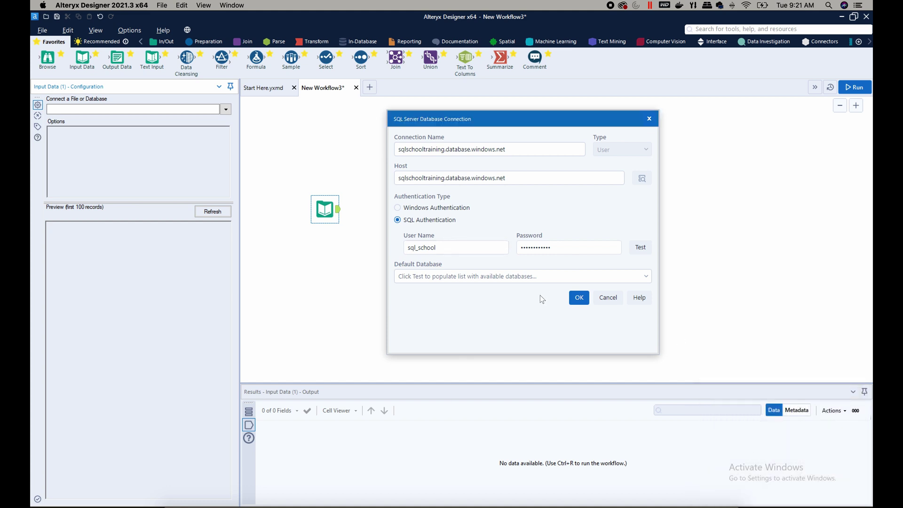
pyautogui.click(443, 248)
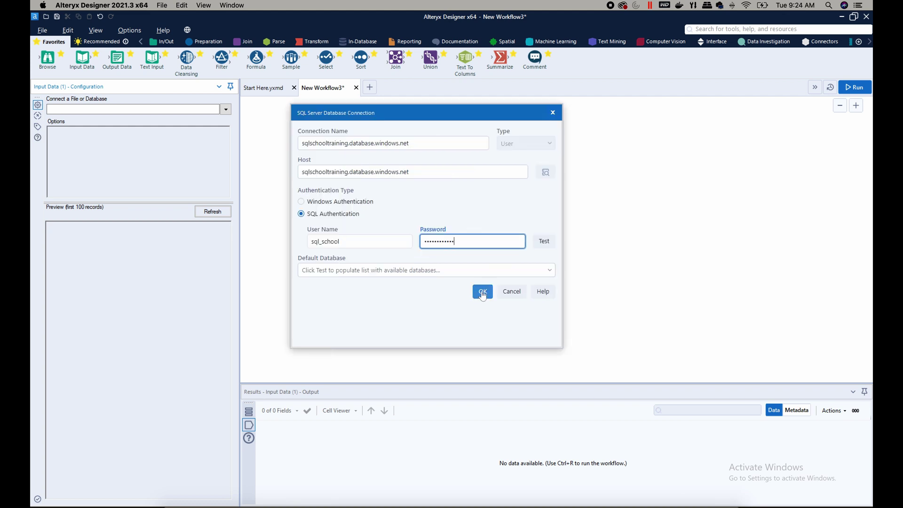
pyautogui.click(483, 293)
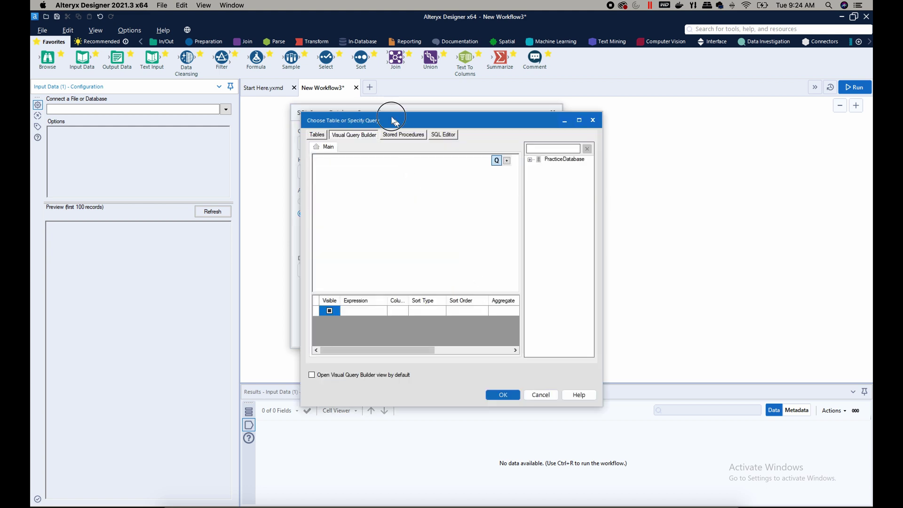
# Choose "PracticeDatabase"."dbo"."CUSTOMERS_DATA" from the Tables list as the input table.
pyautogui.moveTo(397, 121); pyautogui.dragTo(374, 98)
pyautogui.click(294, 113)
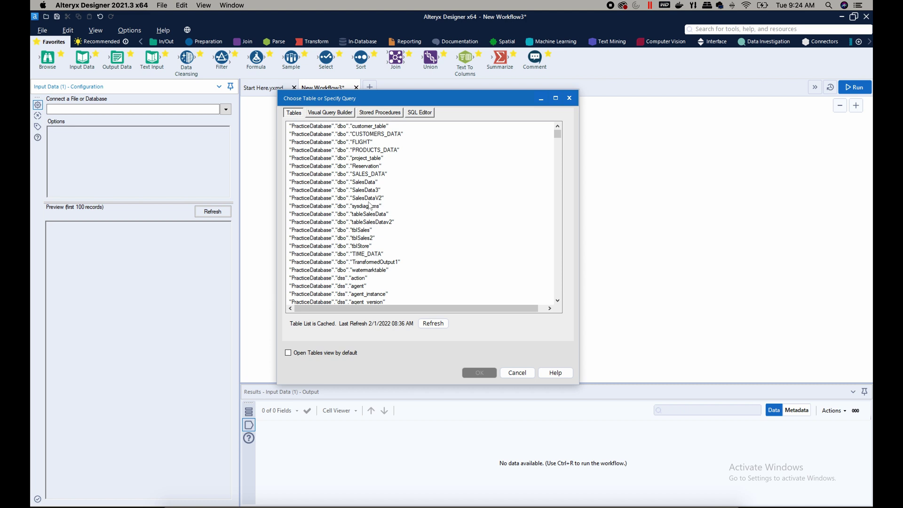
pyautogui.click(357, 175)
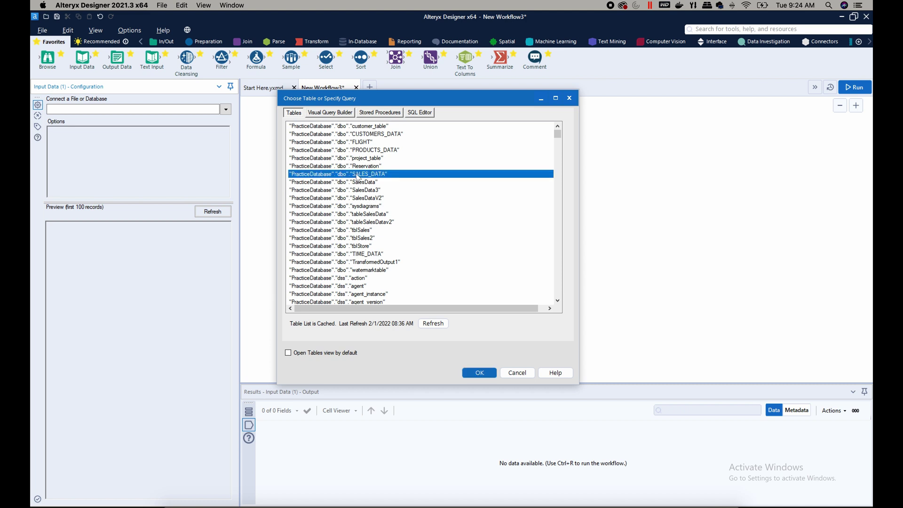
pyautogui.click(353, 134)
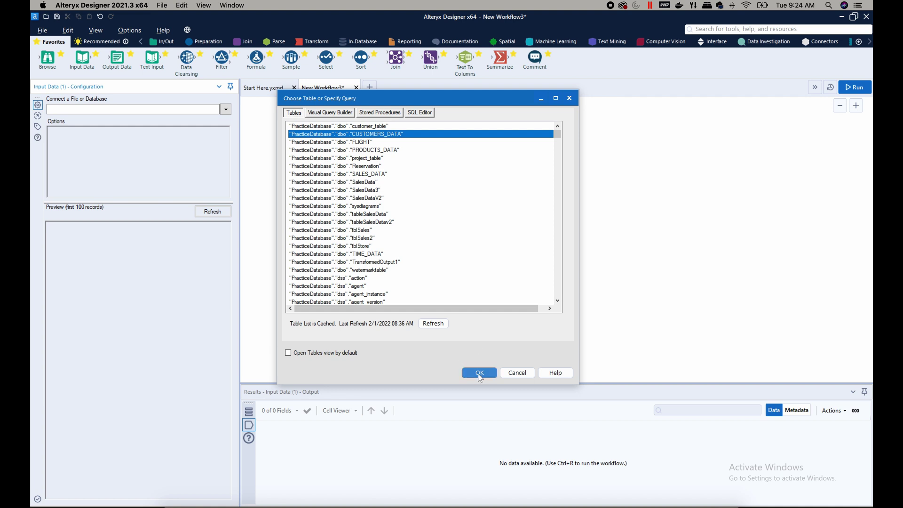
pyautogui.click(479, 374)
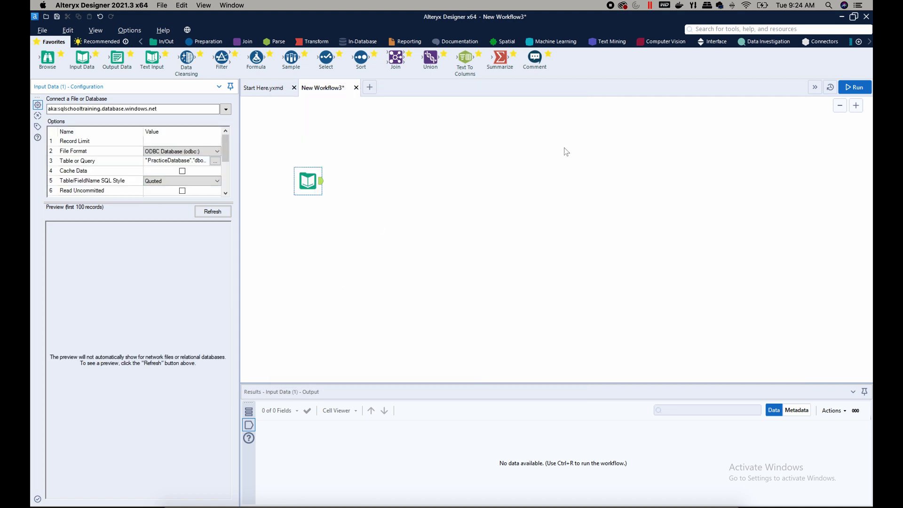
# Run the workflow and dismiss the Finished running message after 1,001 records return.
pyautogui.click(850, 89)
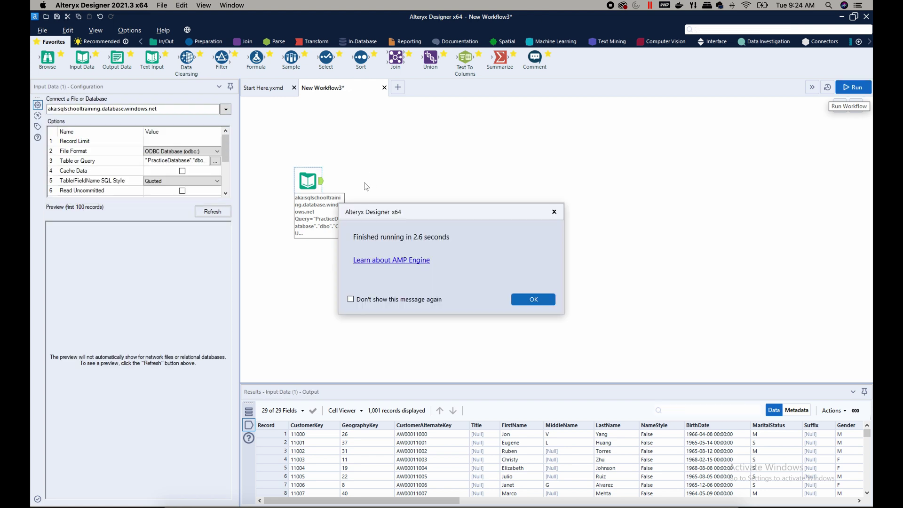
pyautogui.click(534, 299)
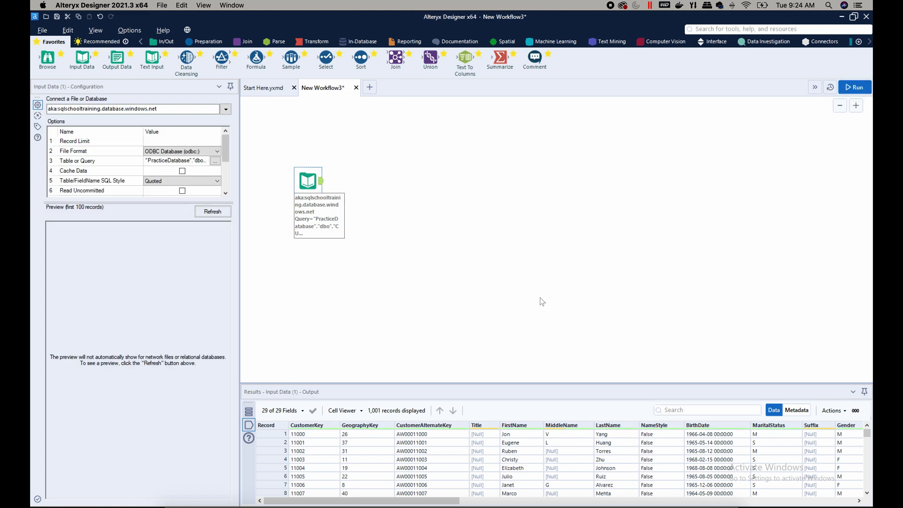
# Move the Input Data tool up-left and enlarge the Results pane.
pyautogui.moveTo(310, 183); pyautogui.dragTo(293, 160)
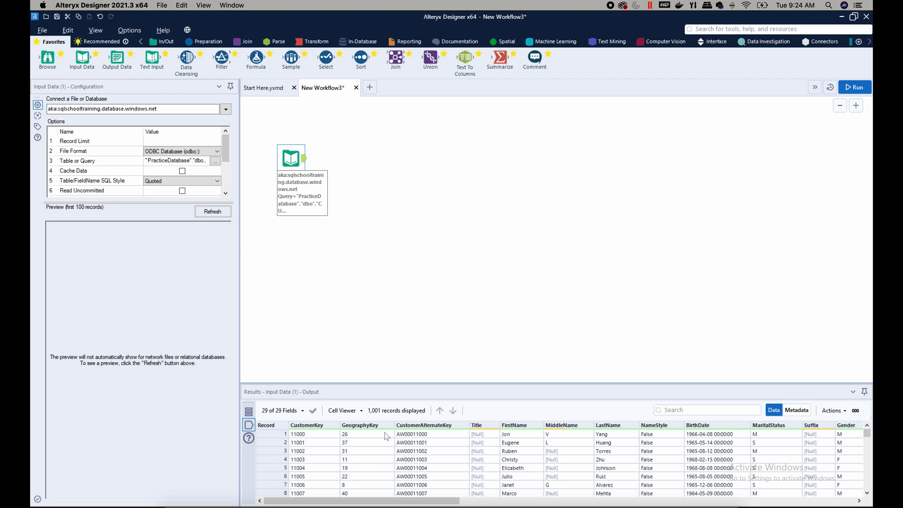
pyautogui.hscroll(2, 387, 435)
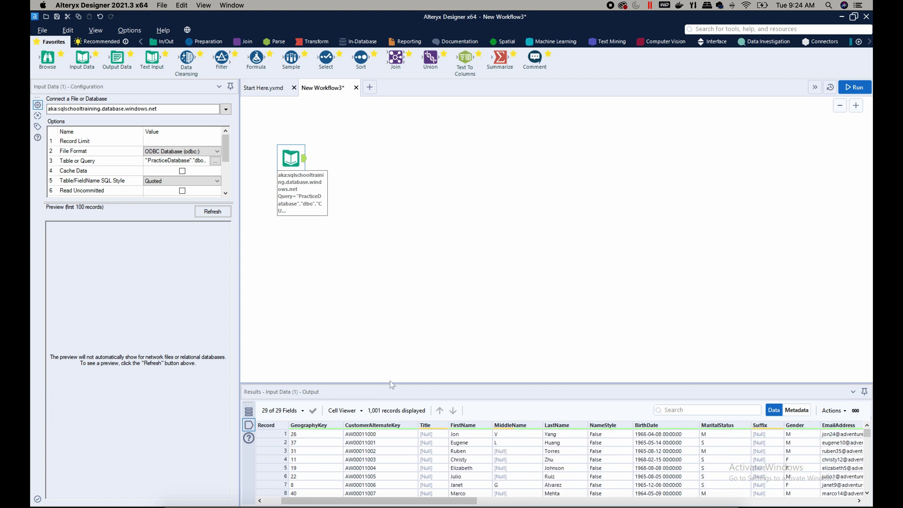
pyautogui.moveTo(390, 383); pyautogui.dragTo(383, 325)
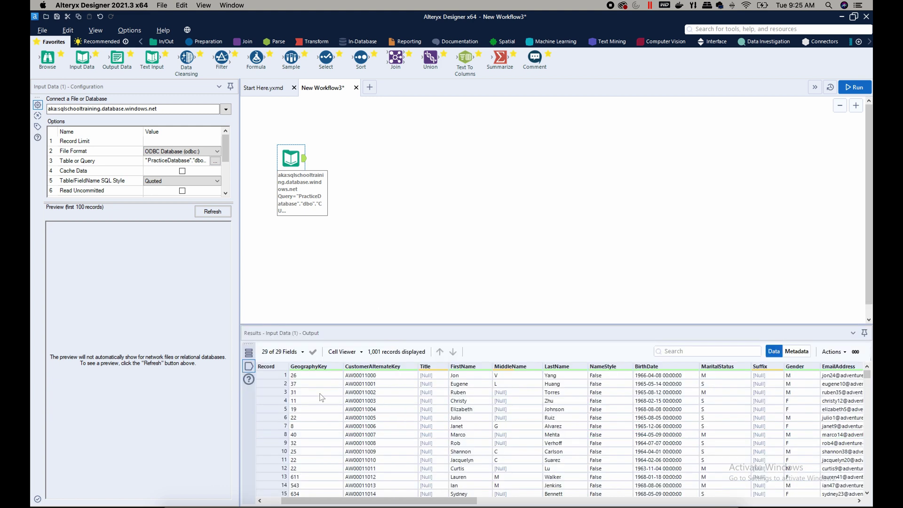
# Scroll the results grid across the CustomerKey through occupation columns.
pyautogui.hscroll(3, 323, 401)
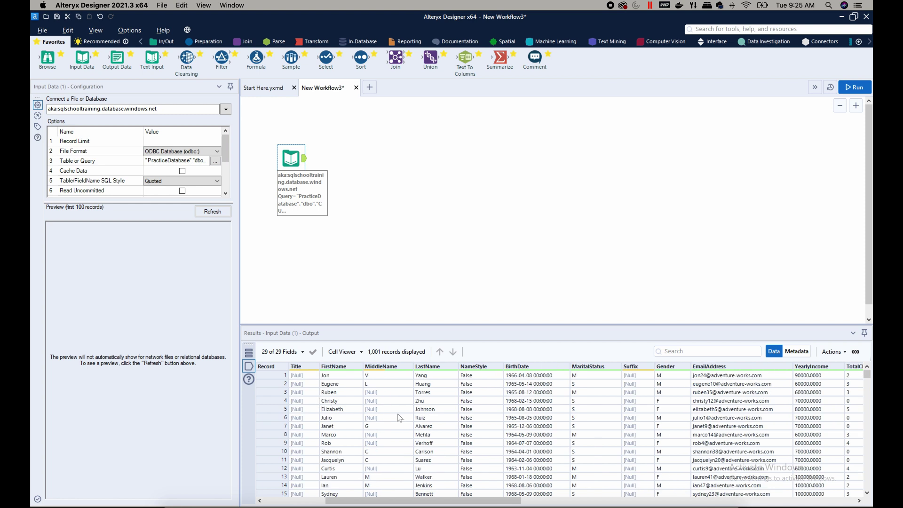
pyautogui.hscroll(10, 403, 419)
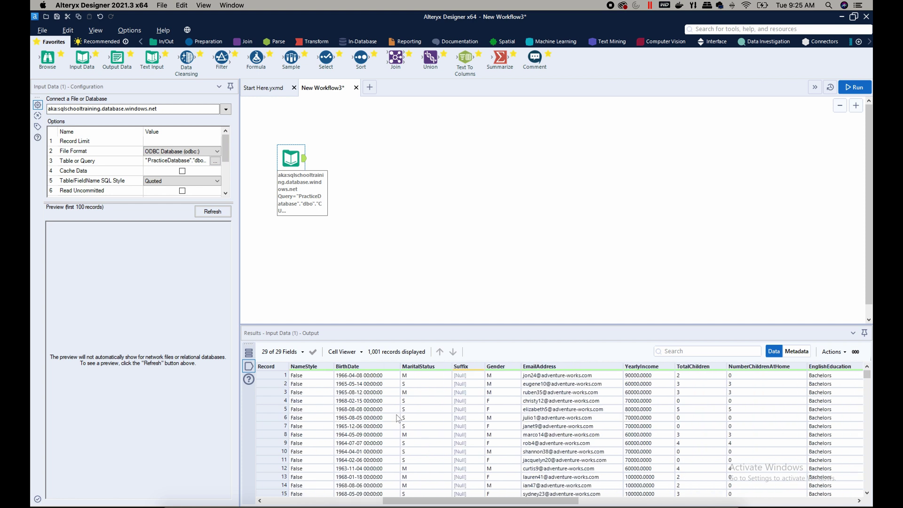
pyautogui.hscroll(5, 395, 418)
pyautogui.hscroll(-15, 390, 417)
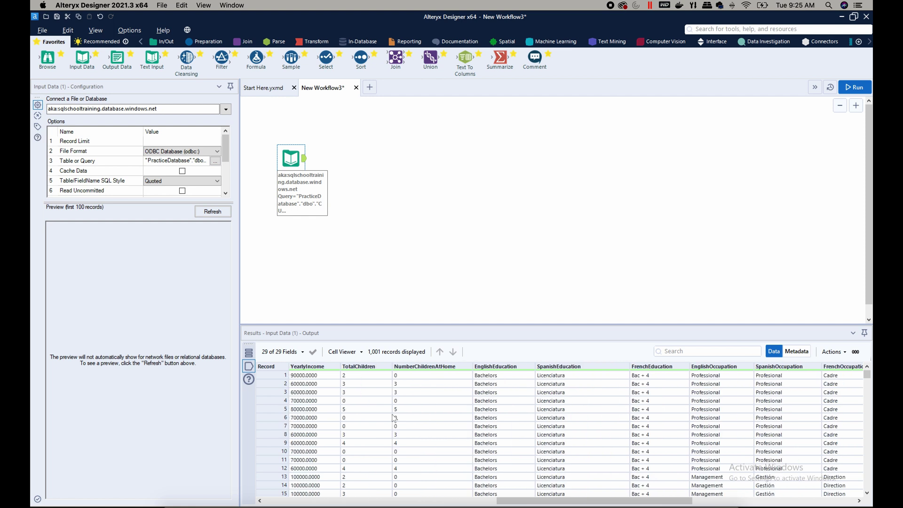
pyautogui.hscroll(-5, 384, 415)
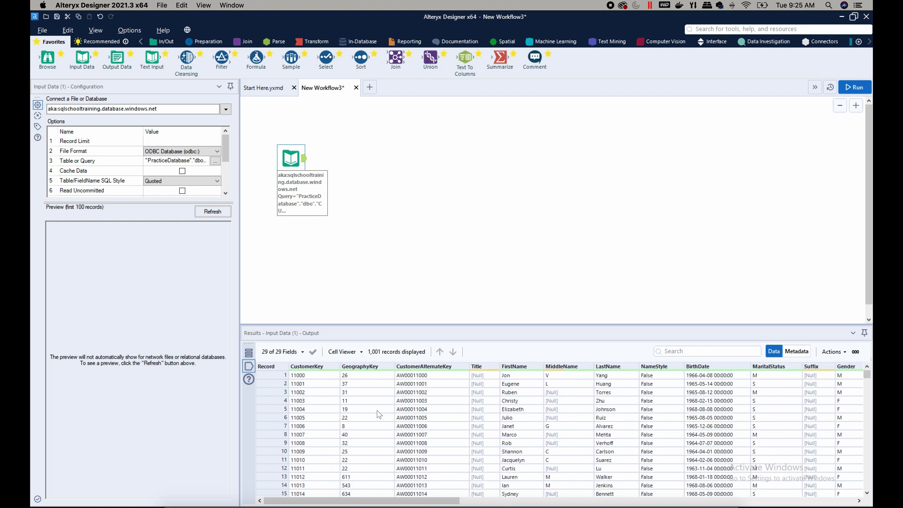
pyautogui.hscroll(3, 374, 413)
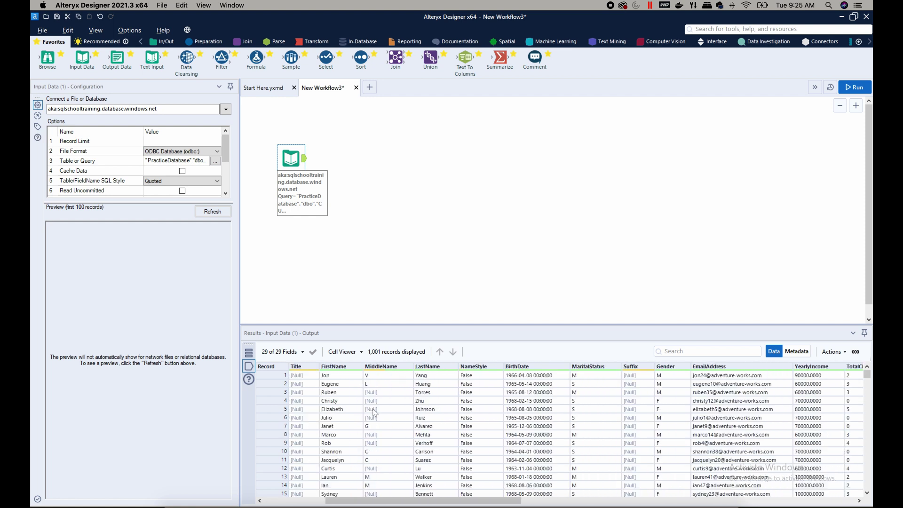
pyautogui.hscroll(3, 374, 413)
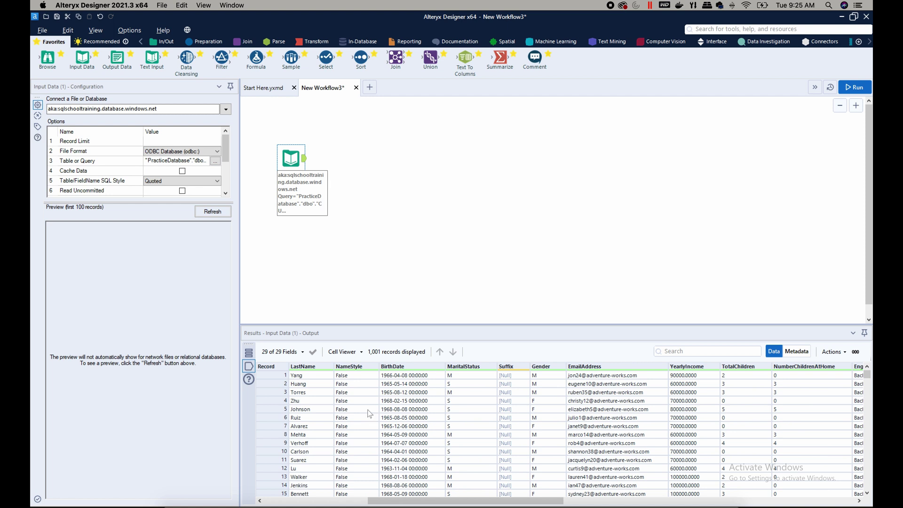
pyautogui.hscroll(-2, 320, 426)
pyautogui.hscroll(-3, 320, 427)
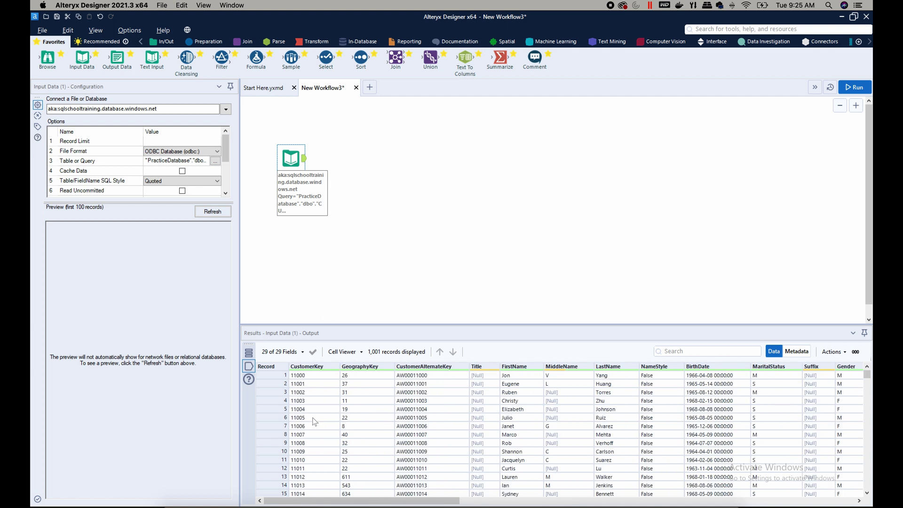